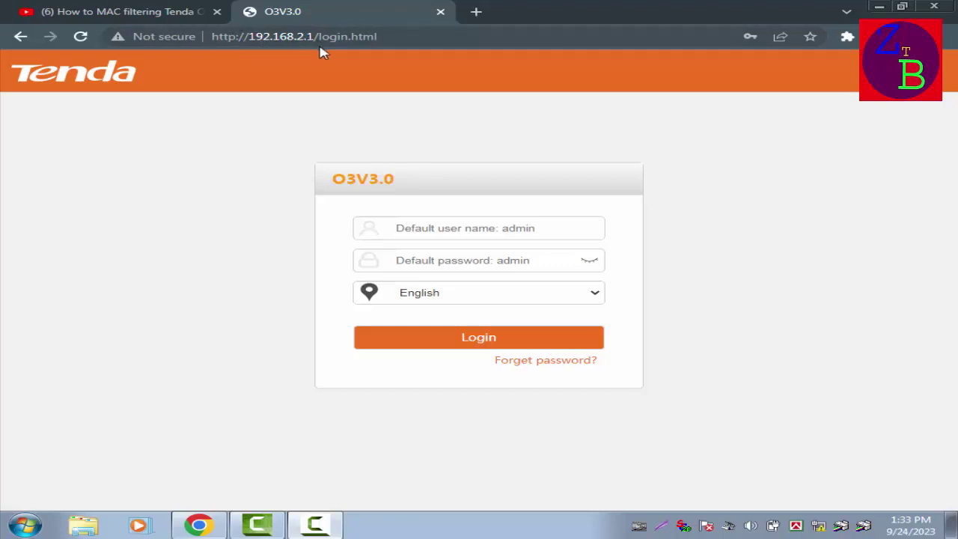
Log in to the device's web interface with the user name admin and its password.
{"action": "left_click", "coordinate": [445, 231]}
{"action": "left_click", "coordinate": [534, 267]}
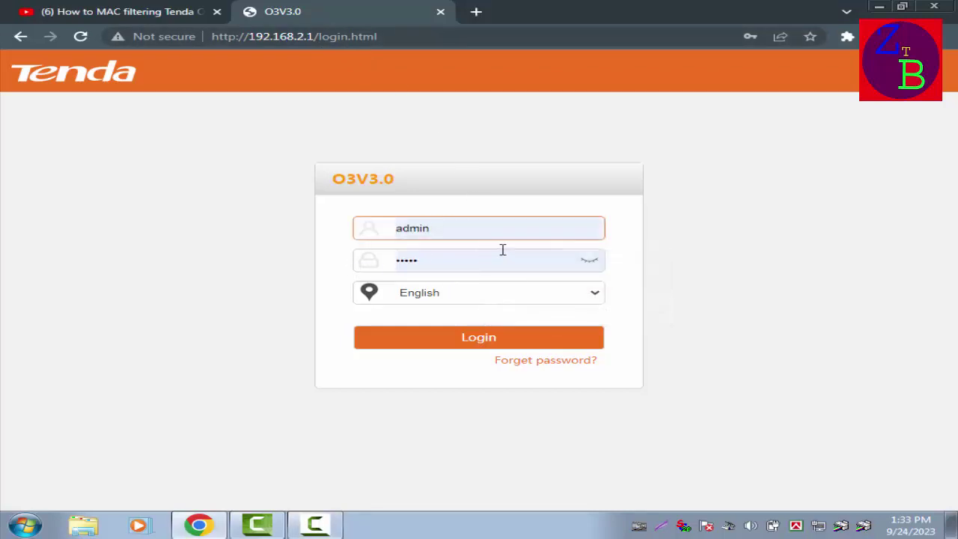
{"action": "left_click", "coordinate": [481, 342]}
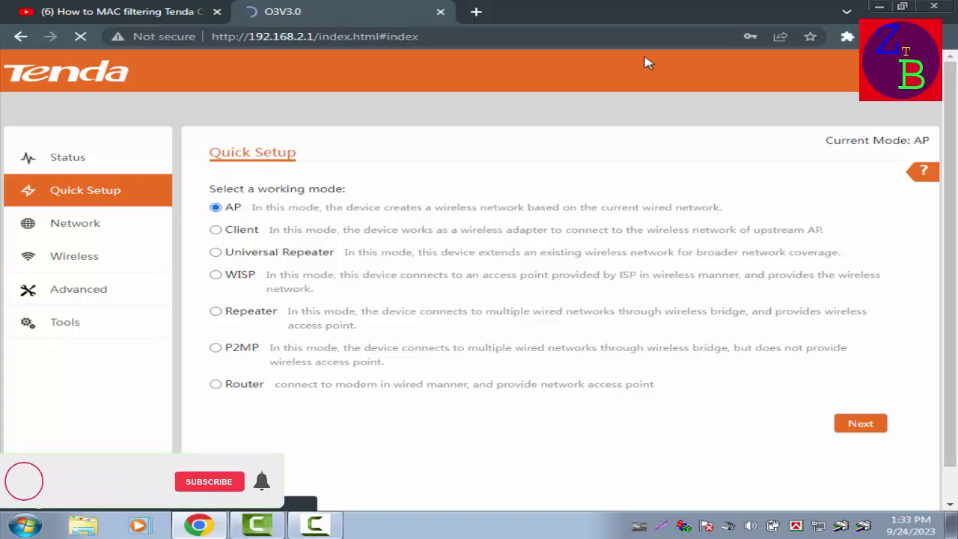
Choose Router as the working mode in Quick Setup and continue to the internet connection settings.
{"action": "left_click", "coordinate": [219, 386]}
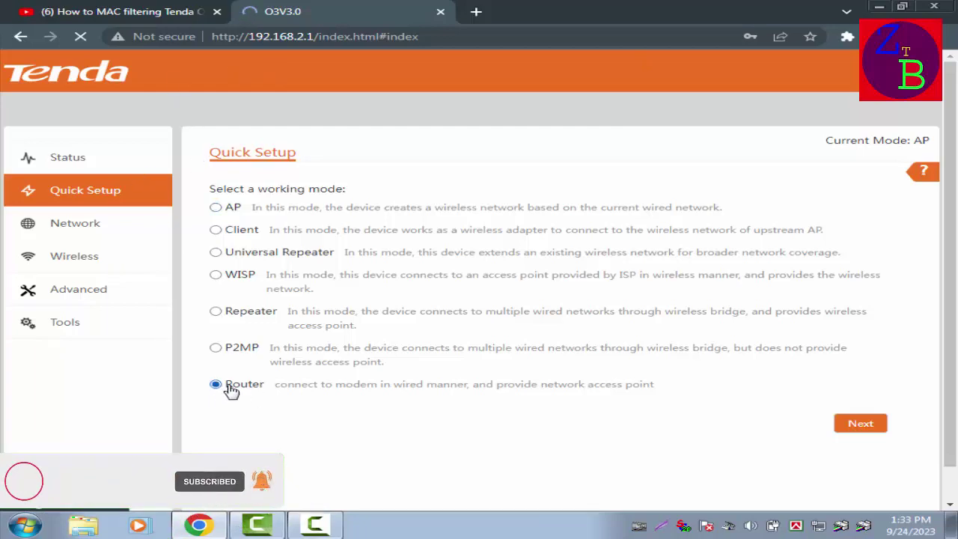
{"action": "left_click", "coordinate": [861, 424]}
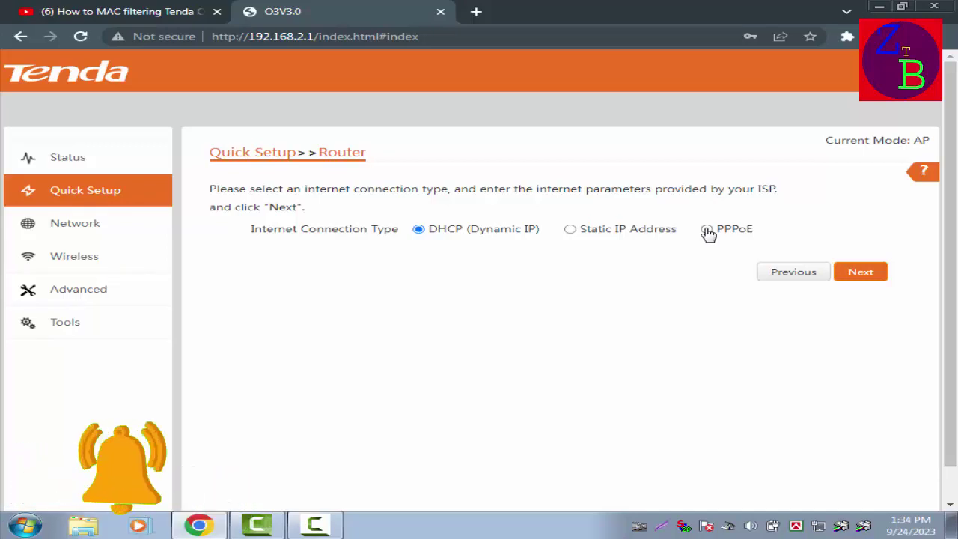
{"action": "left_click", "coordinate": [570, 231]}
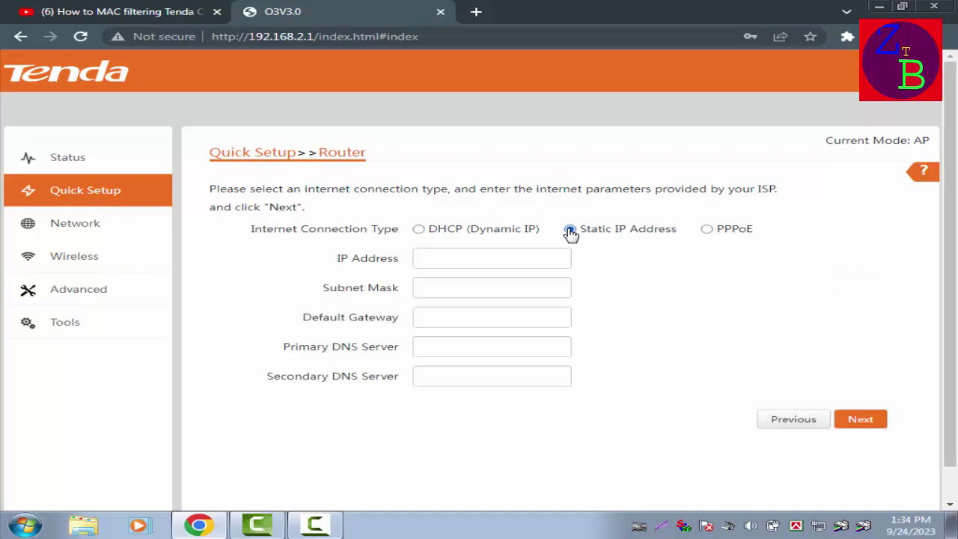
{"action": "left_click", "coordinate": [439, 289]}
{"action": "left_click", "coordinate": [444, 314]}
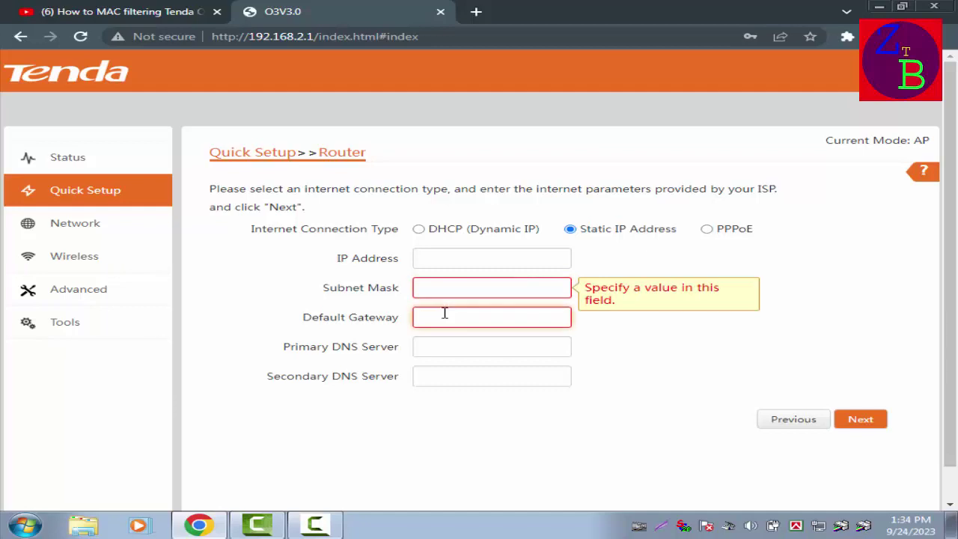
{"action": "left_click", "coordinate": [451, 346]}
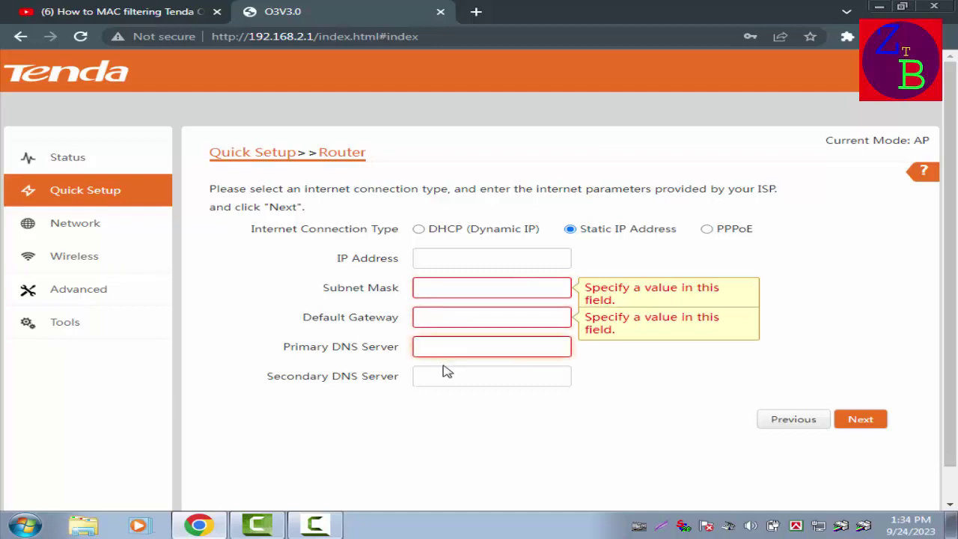
{"action": "left_click", "coordinate": [442, 374]}
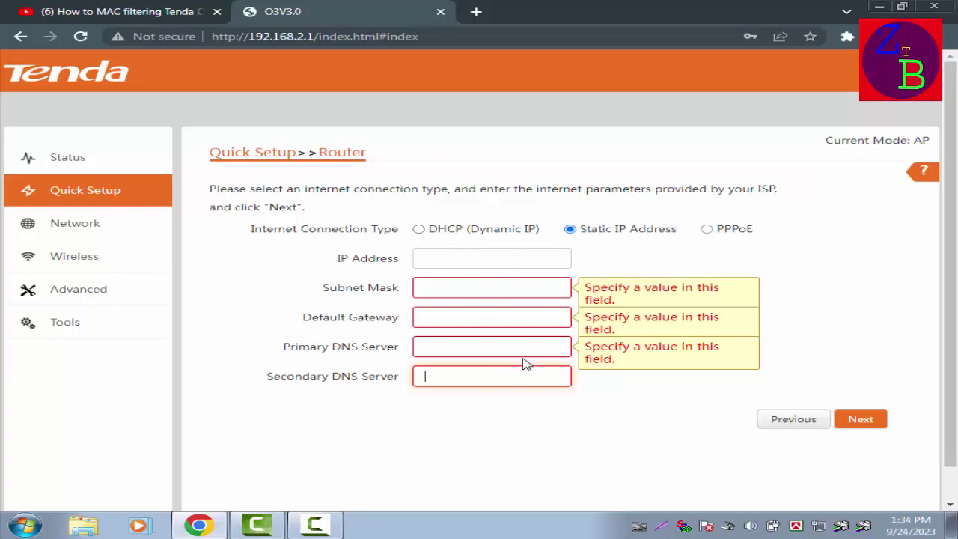
{"action": "left_click", "coordinate": [606, 252]}
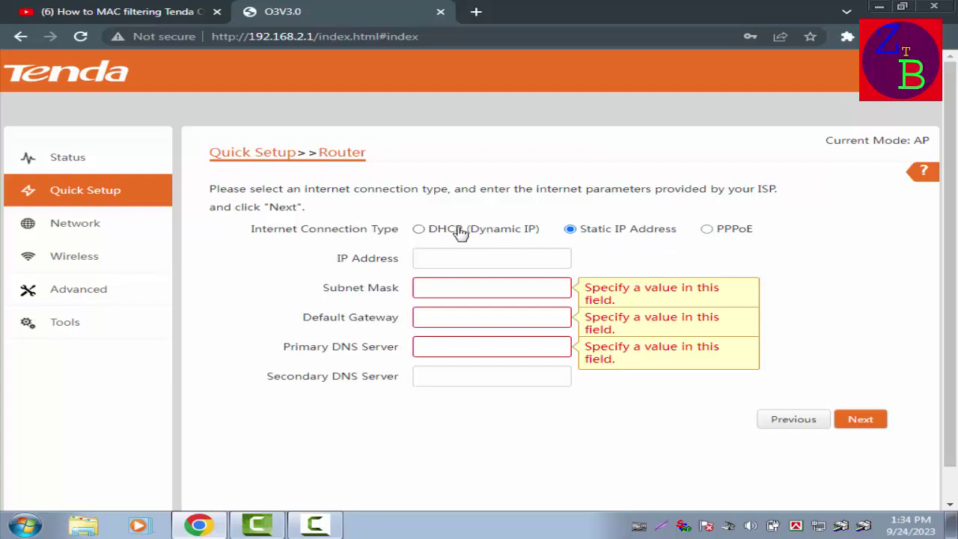
{"action": "left_click", "coordinate": [419, 229]}
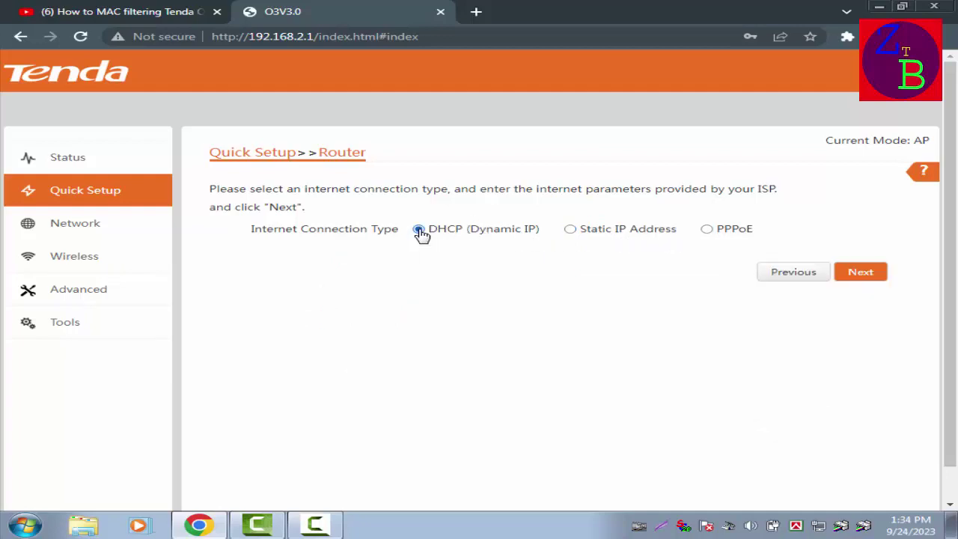
{"action": "left_click", "coordinate": [707, 234]}
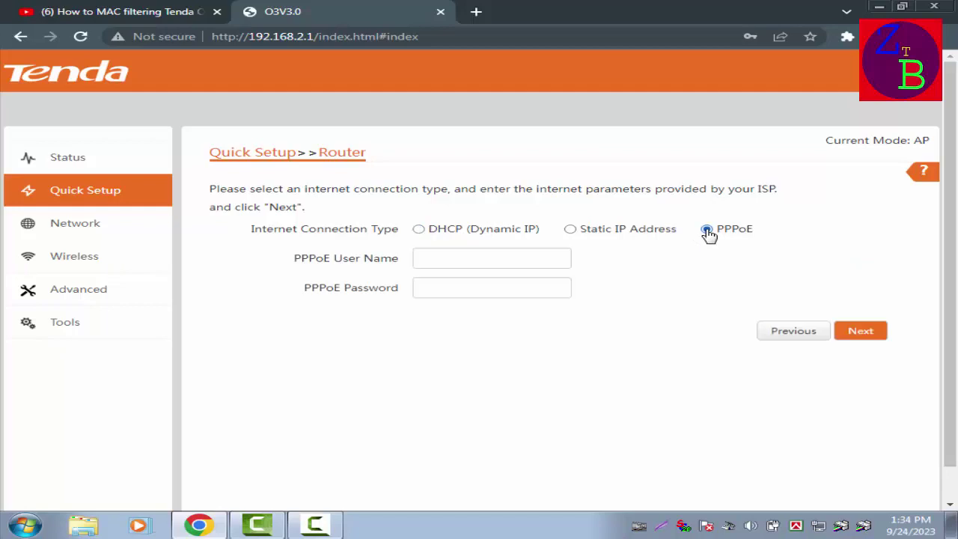
{"action": "left_click", "coordinate": [435, 261]}
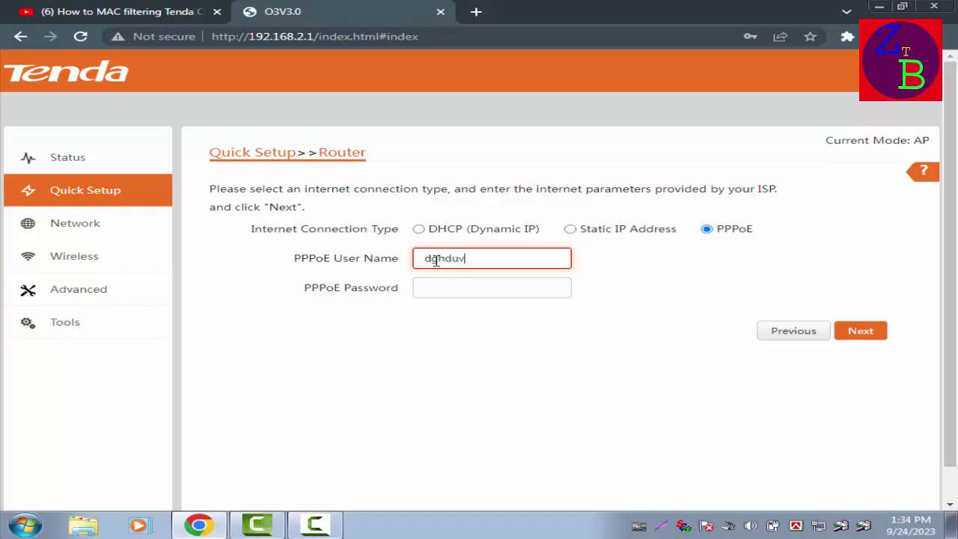
{"action": "left_click", "coordinate": [442, 291]}
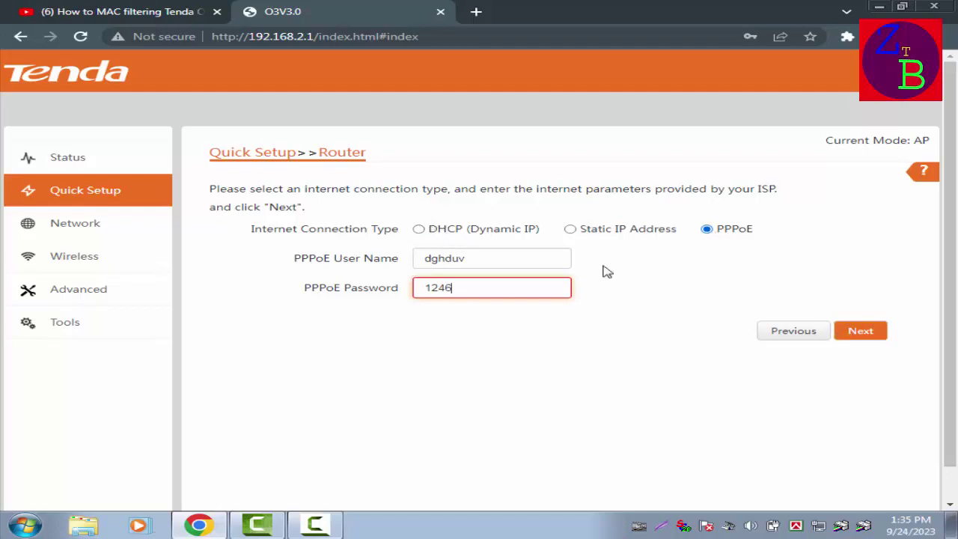
{"action": "left_click", "coordinate": [854, 335]}
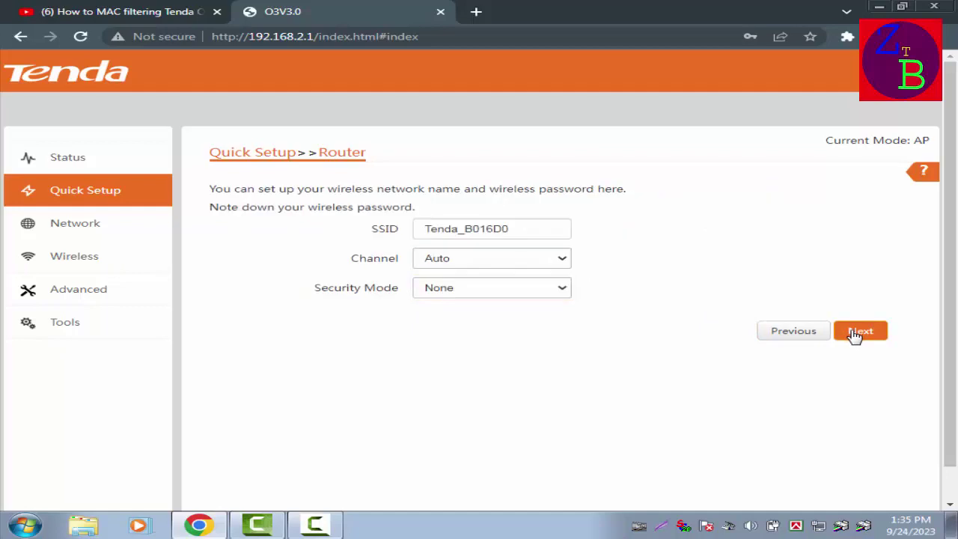
{"action": "double_click", "coordinate": [515, 229]}
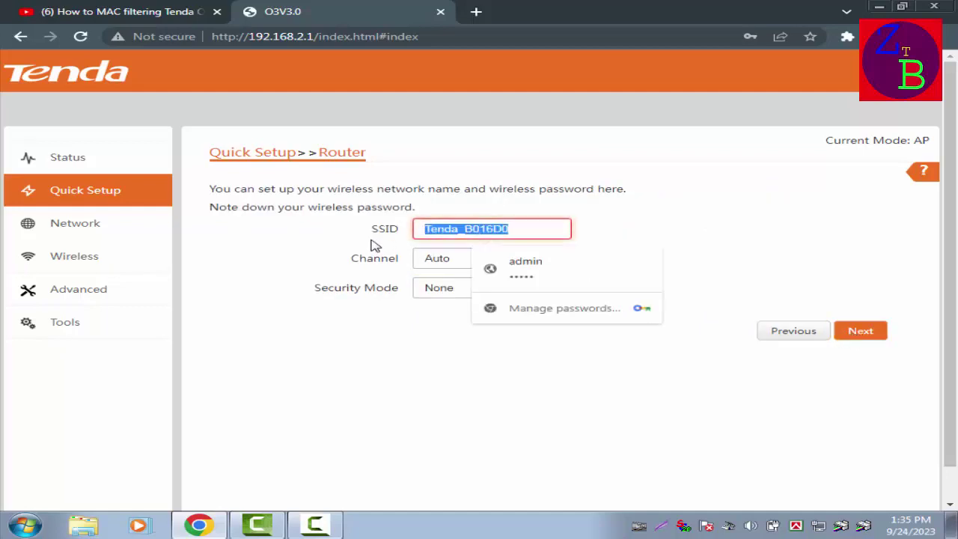
{"action": "double_click", "coordinate": [534, 232]}
{"action": "left_click", "coordinate": [536, 224]}
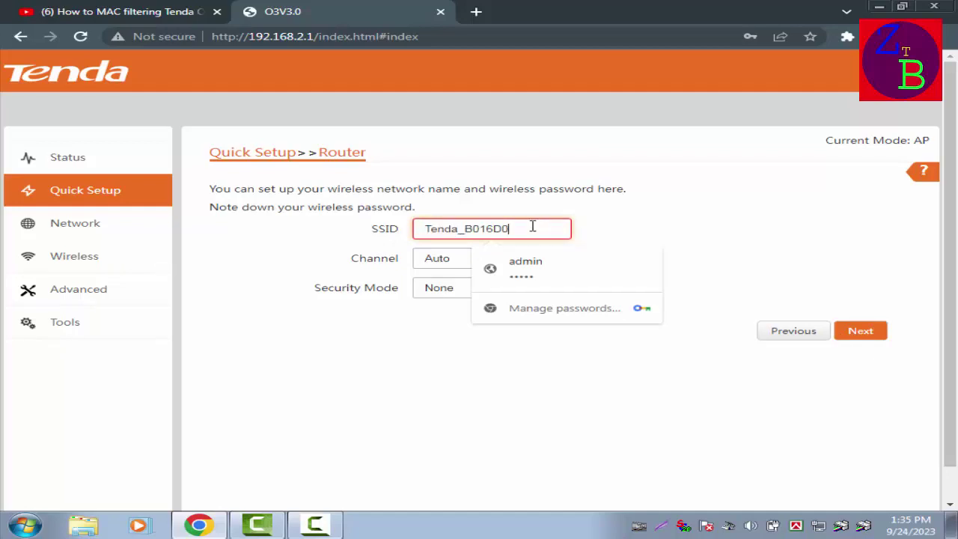
{"action": "double_click", "coordinate": [417, 230]}
{"action": "left_click", "coordinate": [673, 217]}
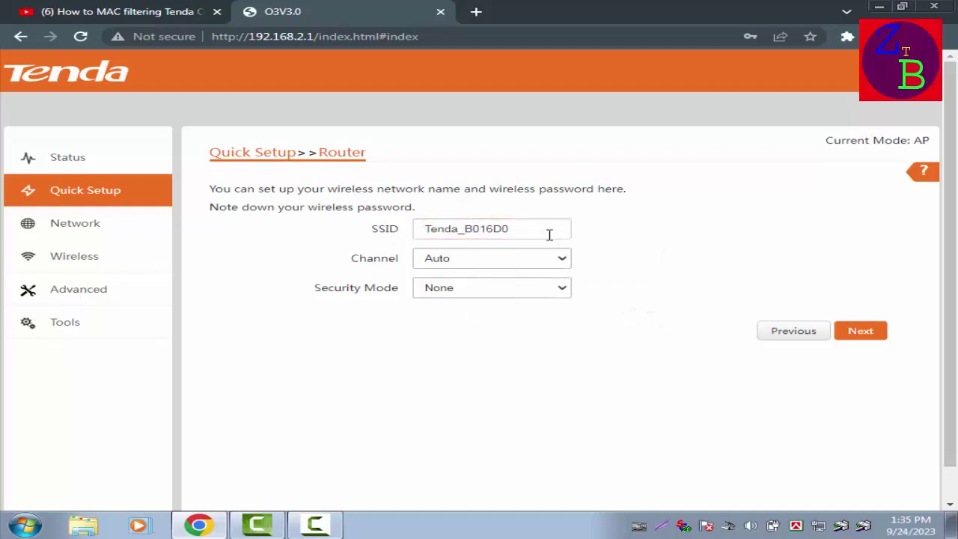
{"action": "double_click", "coordinate": [533, 230]}
{"action": "left_click", "coordinate": [668, 226]}
Set the wireless channel to 11(2462).
{"action": "left_click", "coordinate": [561, 260]}
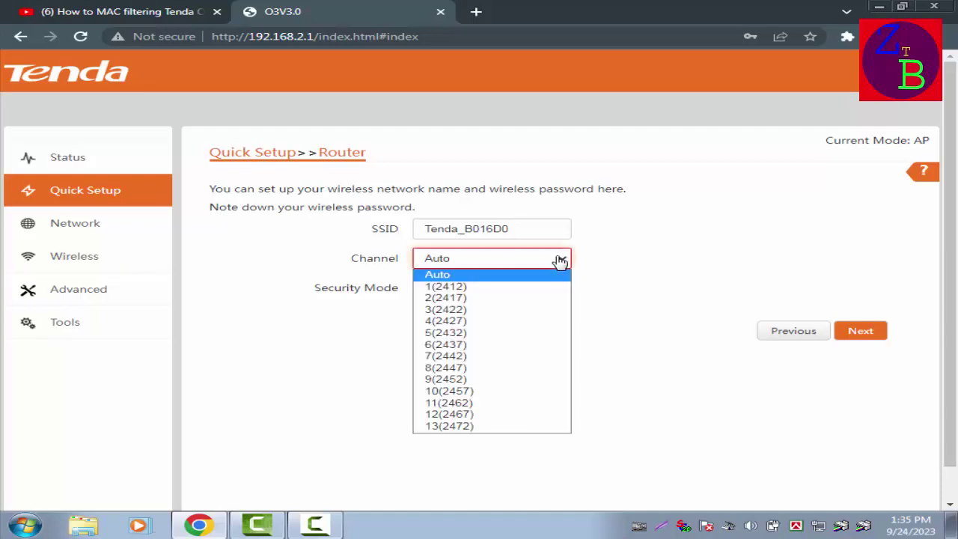
{"action": "left_click", "coordinate": [460, 403]}
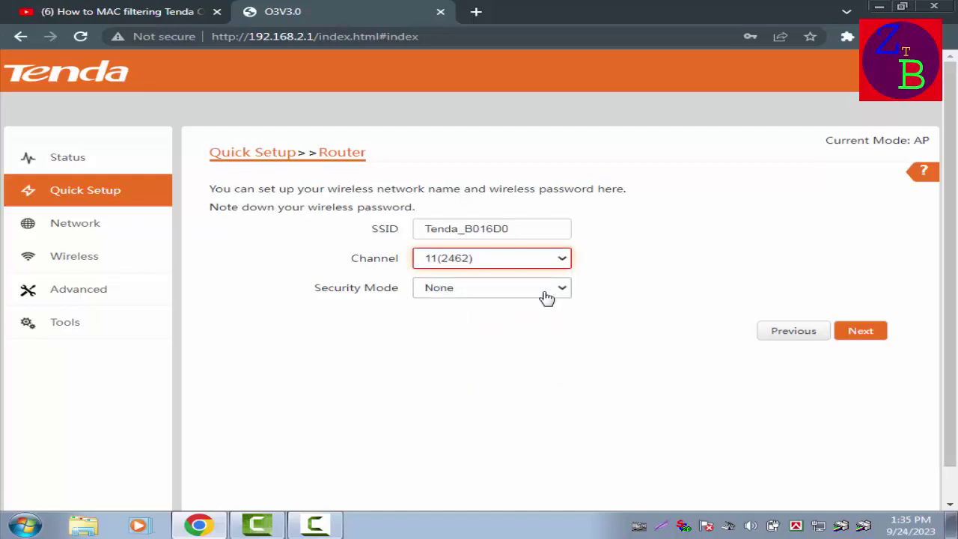
{"action": "left_click", "coordinate": [548, 293]}
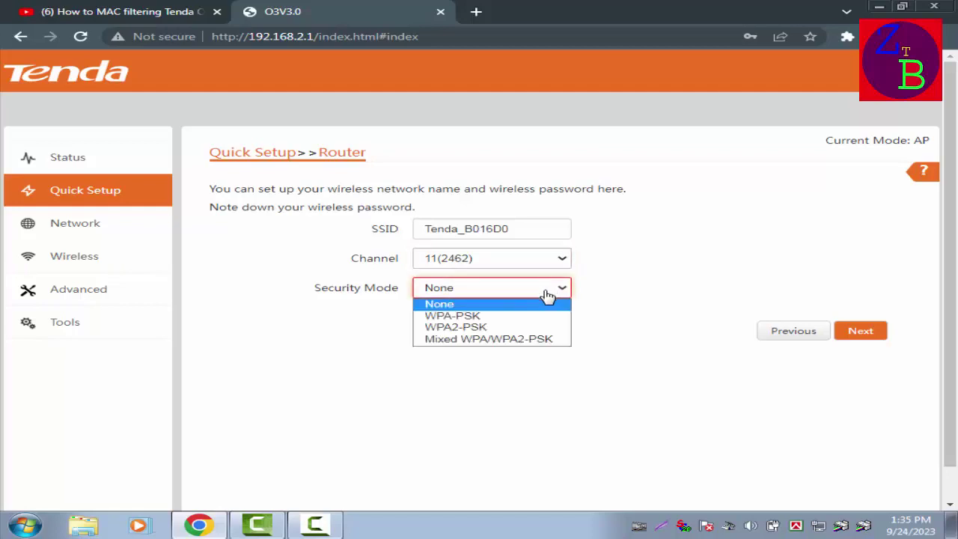
{"action": "left_click", "coordinate": [485, 342]}
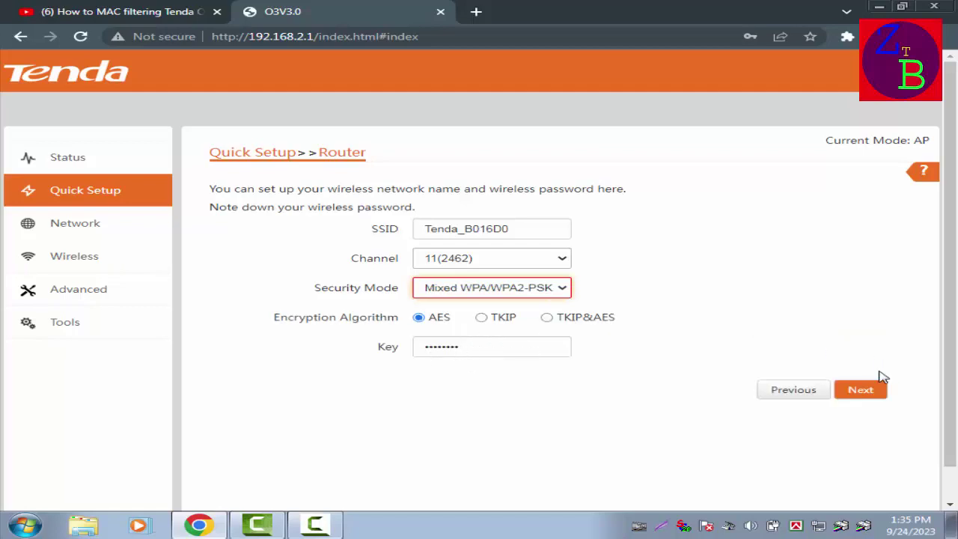
{"action": "left_click", "coordinate": [555, 292]}
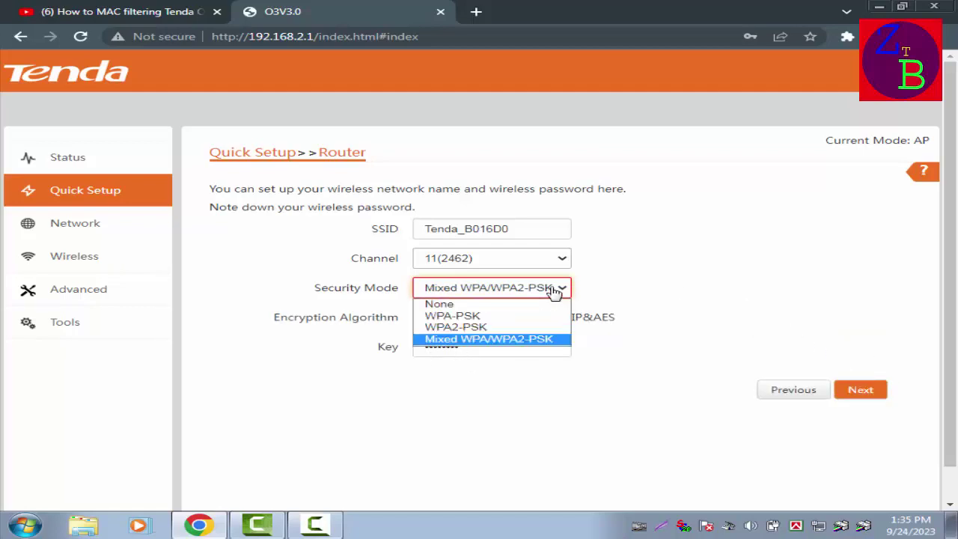
{"action": "left_click", "coordinate": [440, 305]}
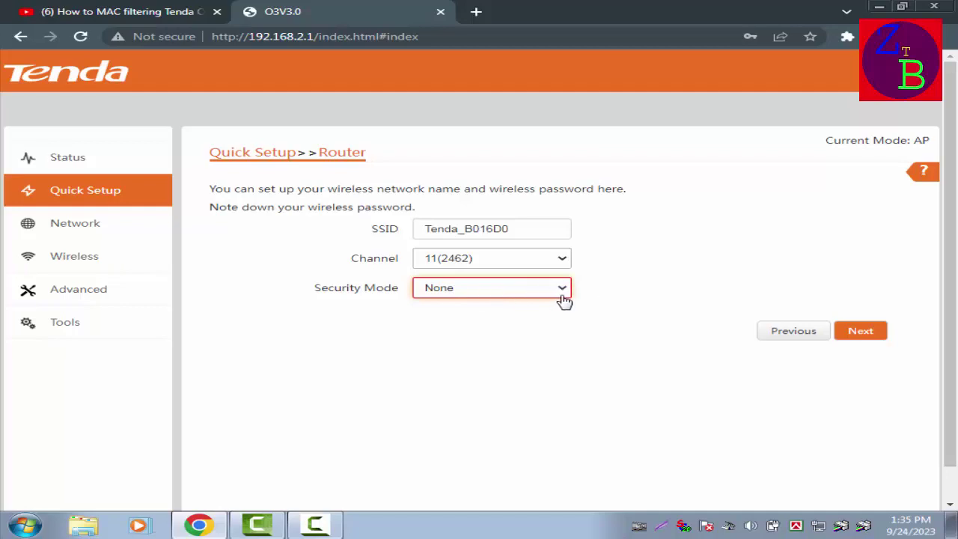
Accept the wireless settings and save the Router mode configuration to apply it.
{"action": "left_click", "coordinate": [860, 333]}
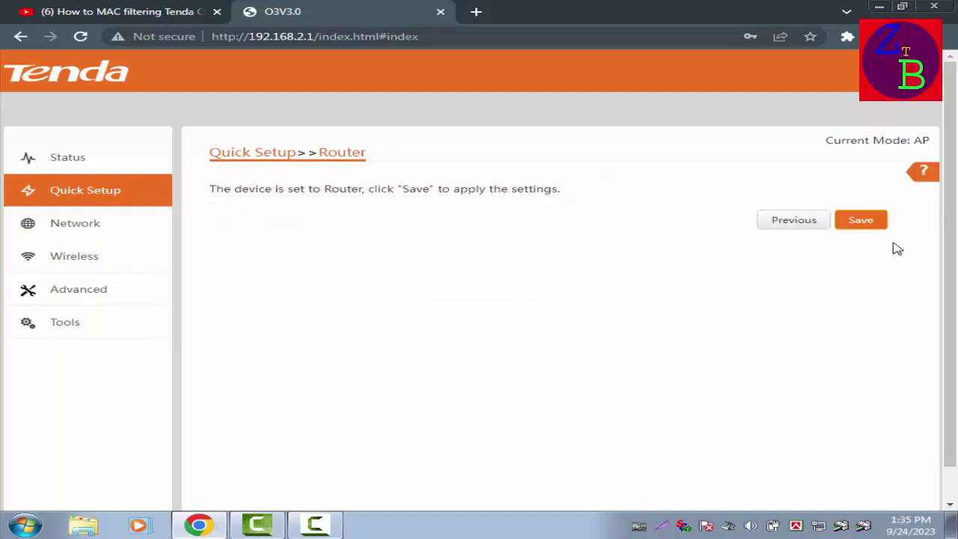
{"action": "left_click", "coordinate": [861, 222]}
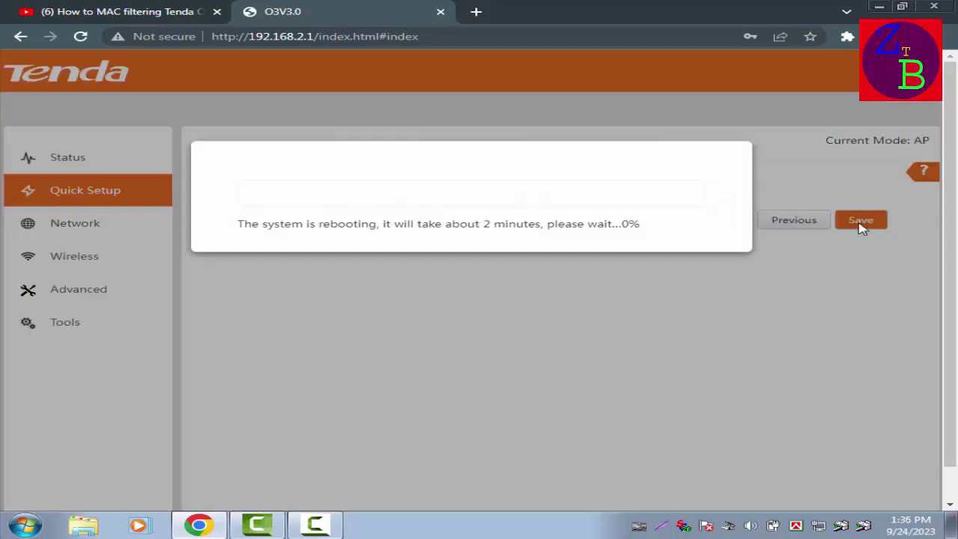